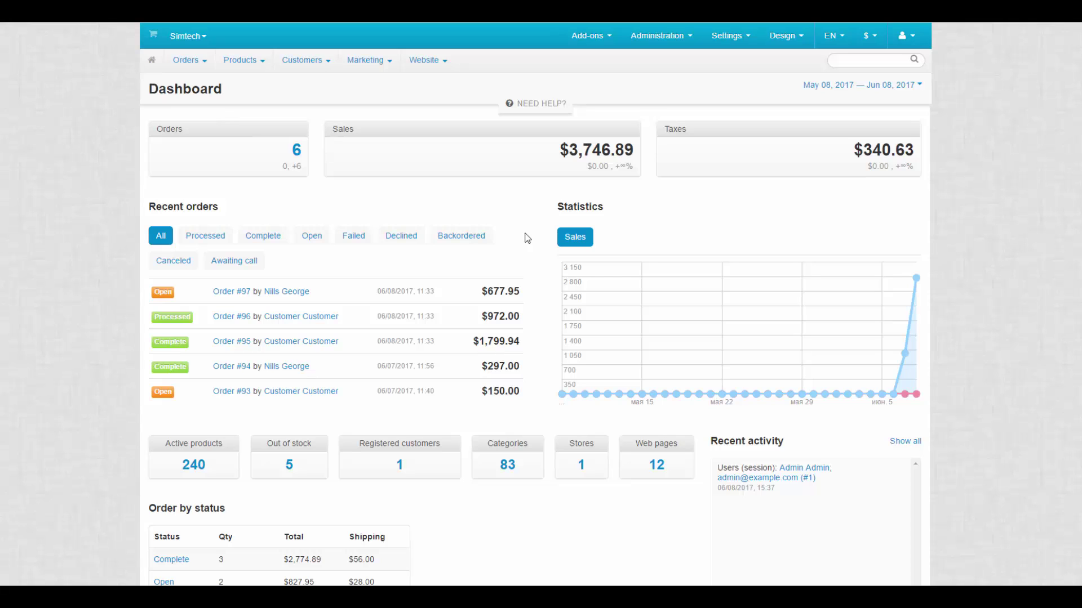
# Set the Newsletters add-on to send via SMTP server with SSL encryption and SMTP authentication
pyautogui.moveTo(587, 36)
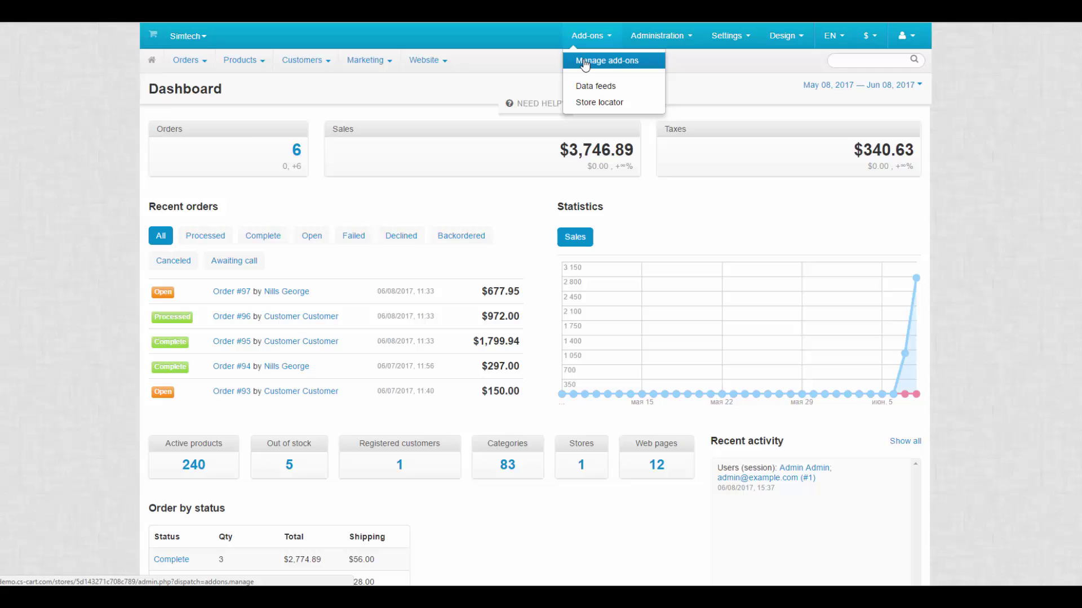
pyautogui.click(586, 65)
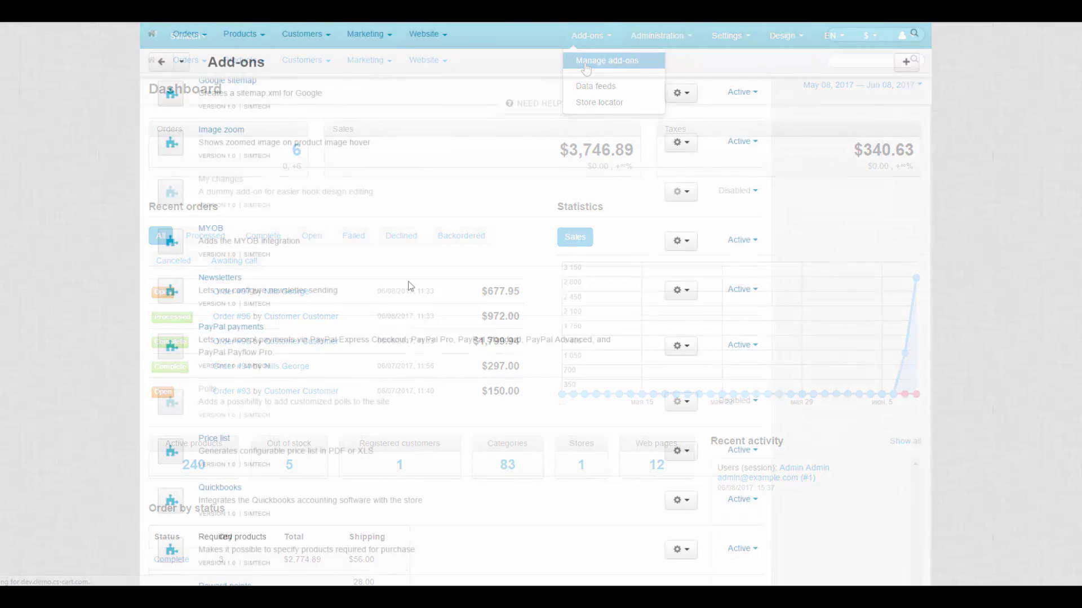
pyautogui.click(211, 278)
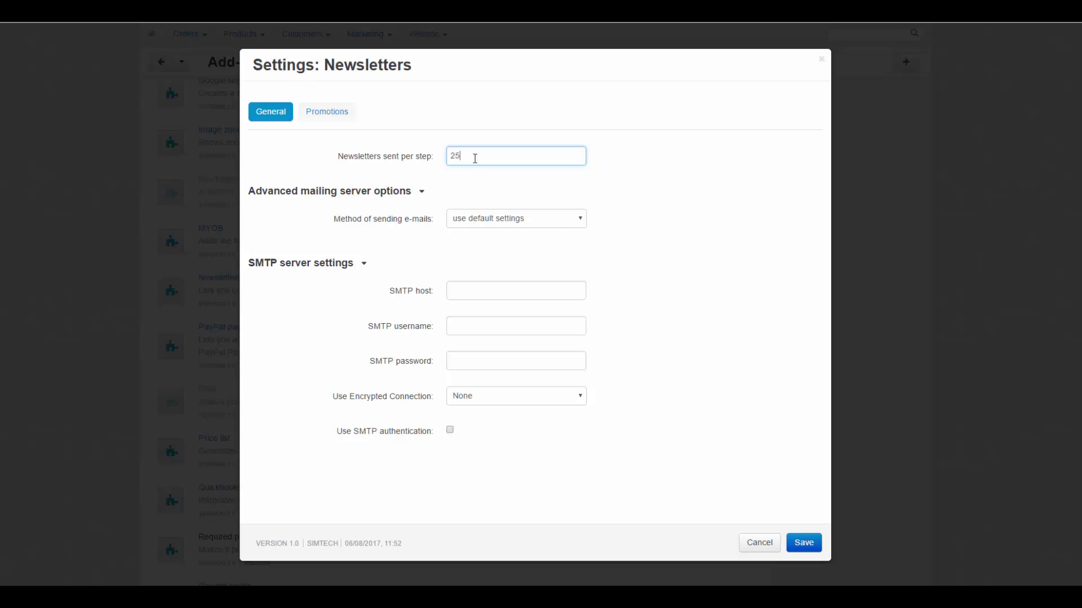
pyautogui.click(490, 224)
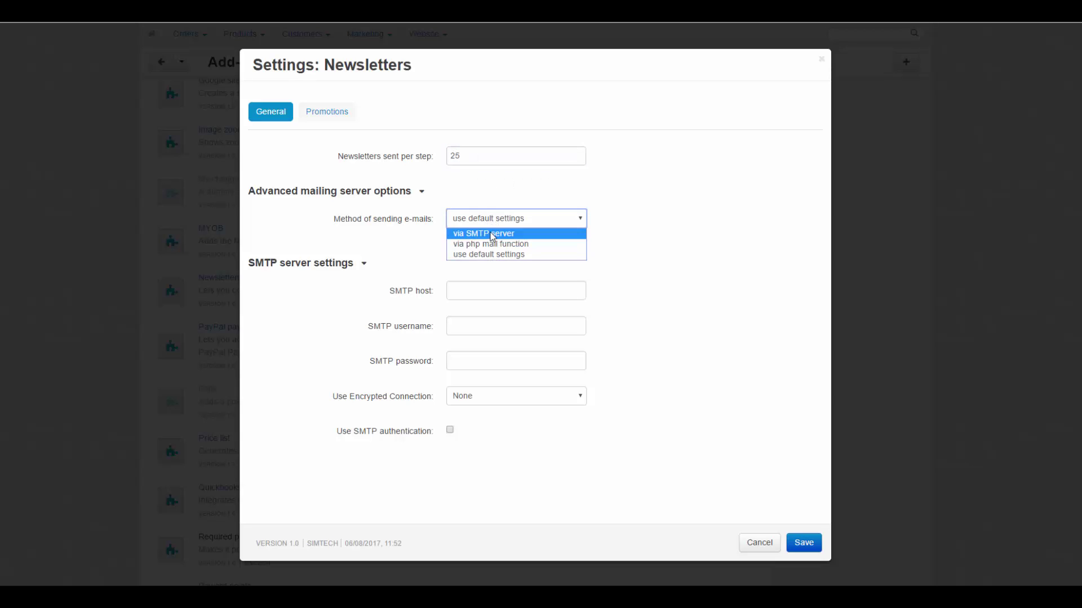
pyautogui.click(490, 232)
pyautogui.click(490, 293)
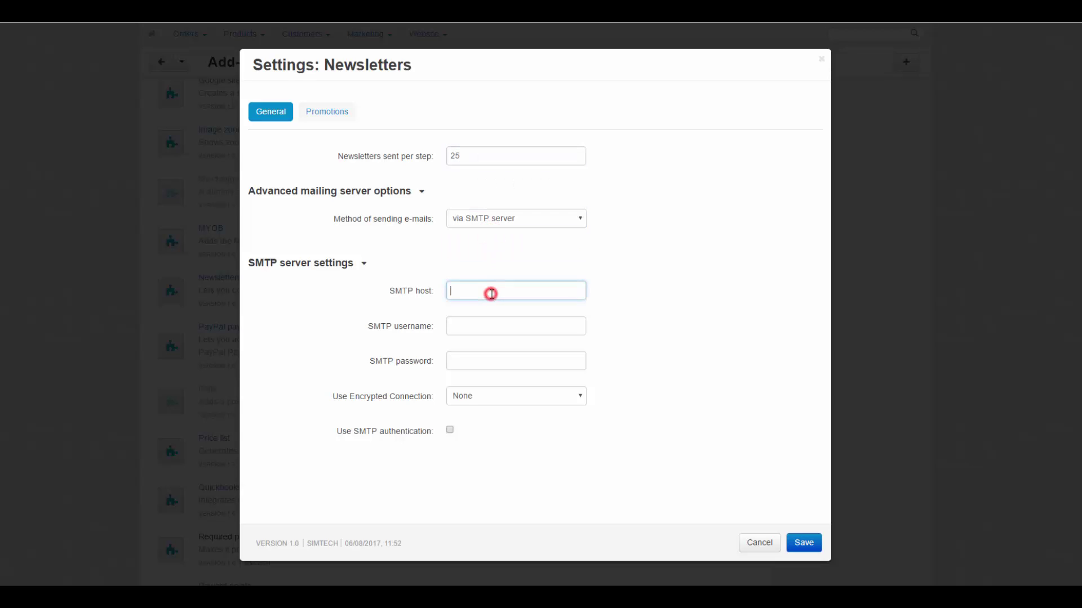
pyautogui.click(488, 326)
pyautogui.click(482, 359)
pyautogui.click(483, 396)
pyautogui.click(480, 429)
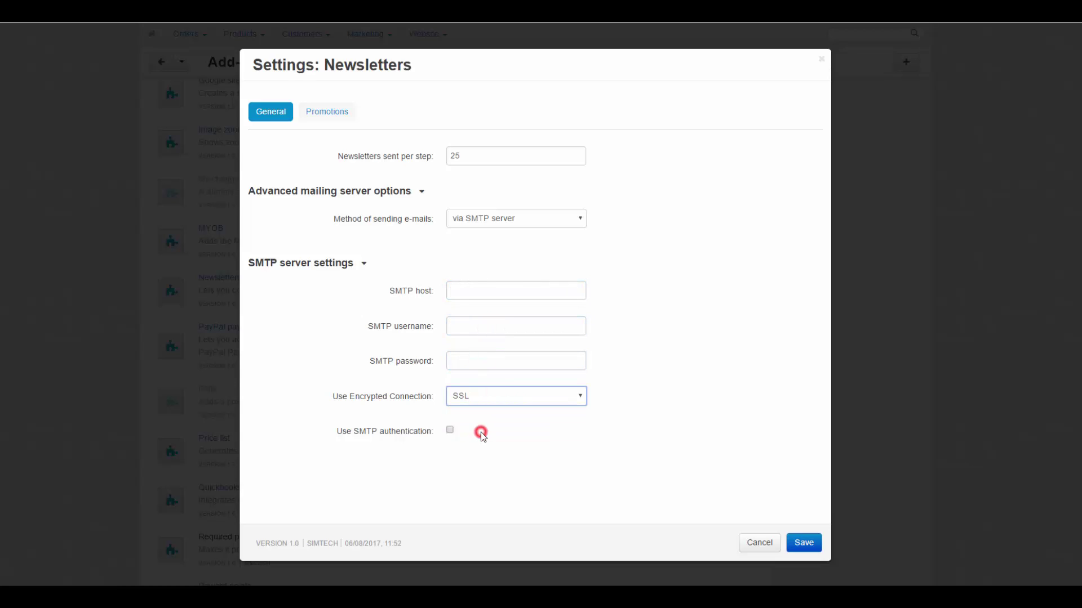
pyautogui.click(451, 431)
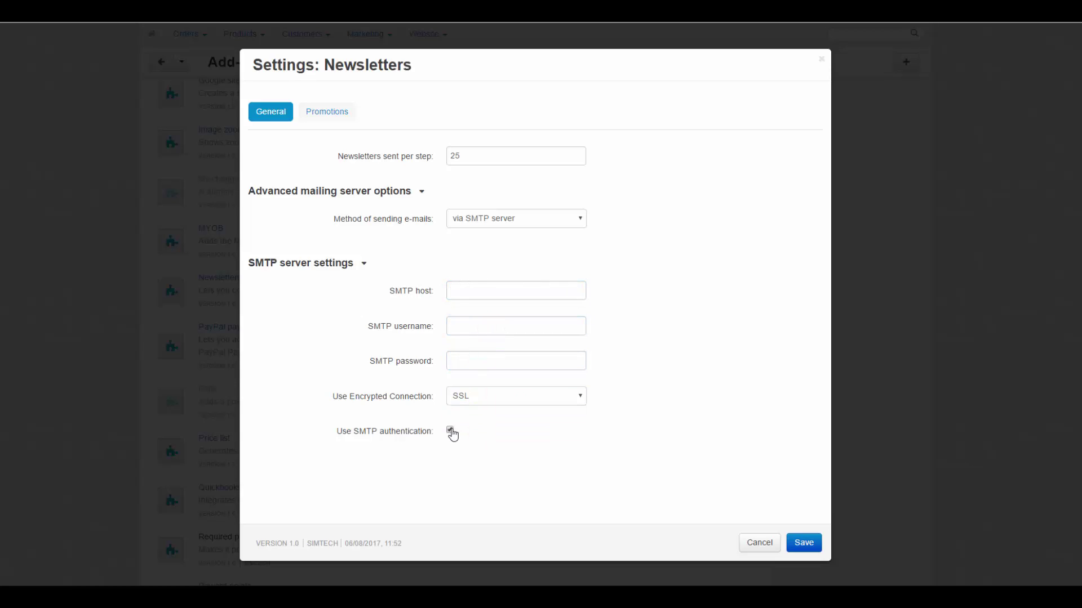
# Choose no subscription promotion in the Newsletters add-on settings
pyautogui.click(331, 120)
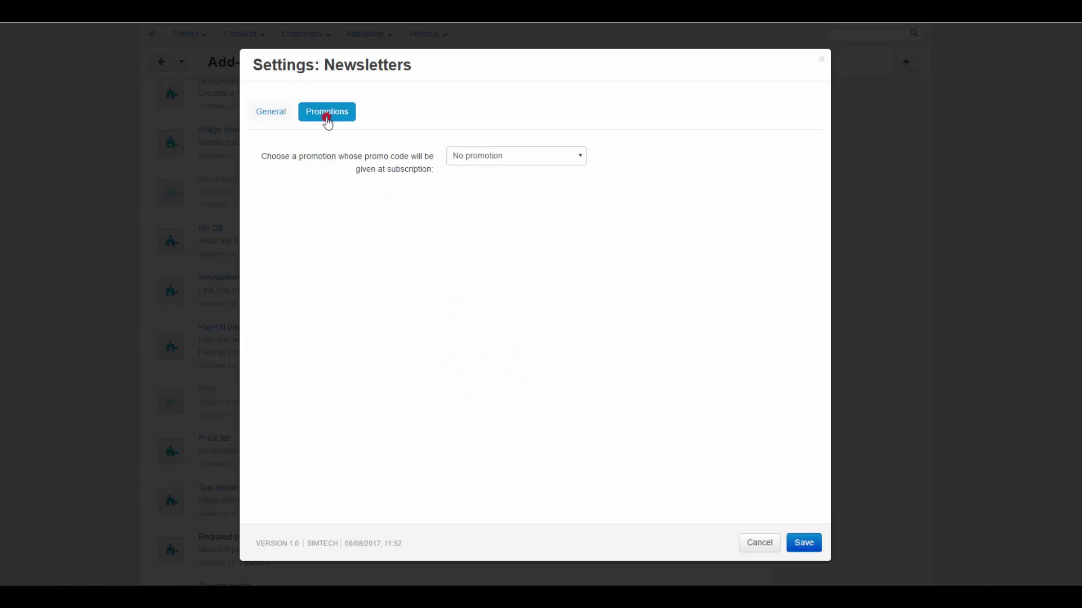
pyautogui.click(503, 159)
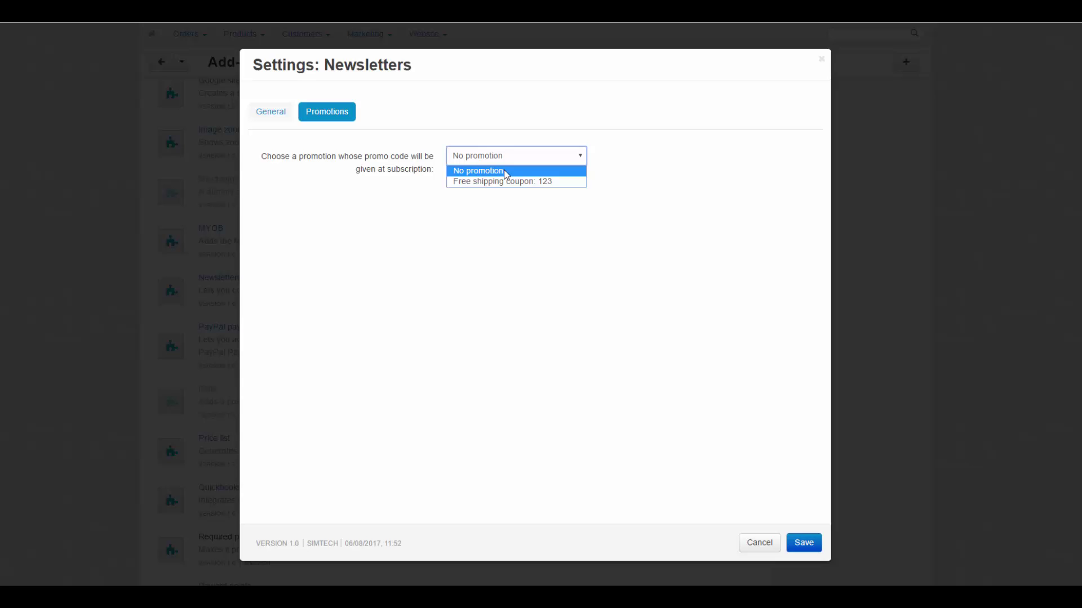
pyautogui.click(503, 170)
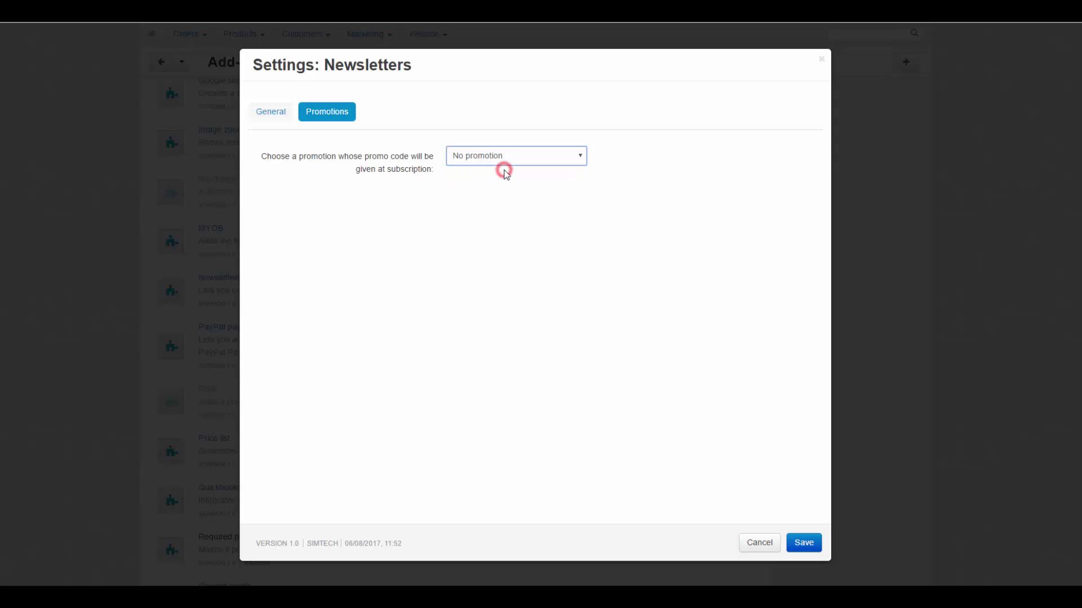
# Save the add-on settings and start a new newsletter from Marketing > Newsletters
pyautogui.click(795, 546)
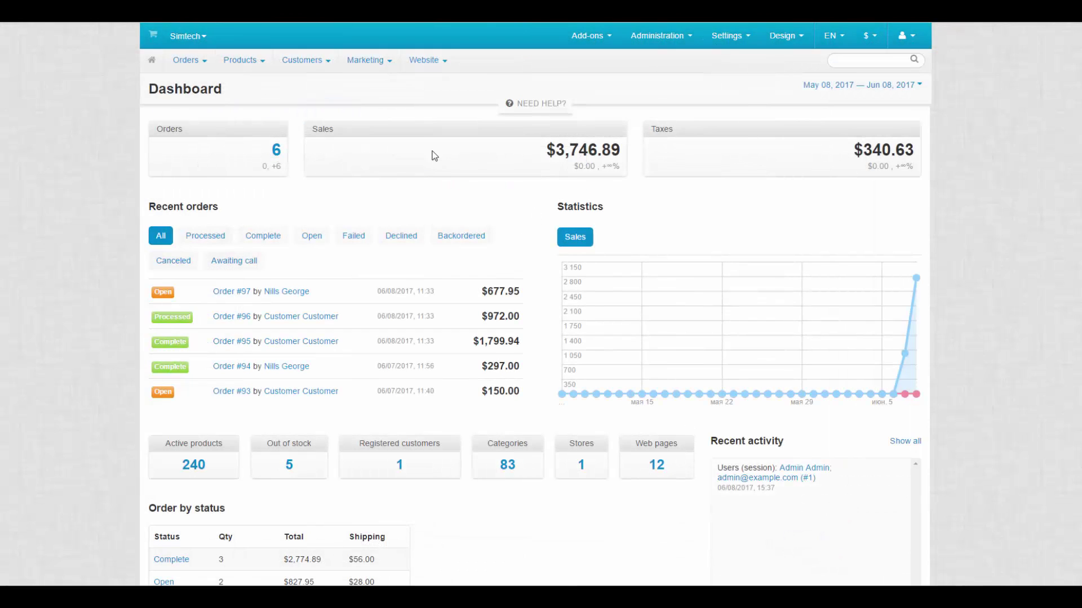
pyautogui.click(386, 69)
pyautogui.moveTo(386, 164)
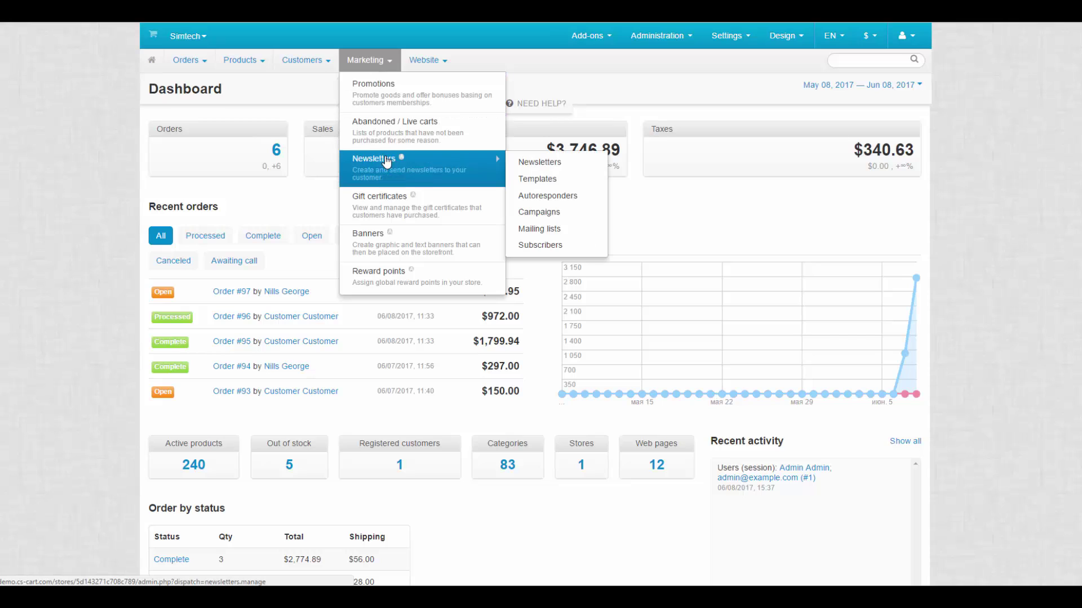
pyautogui.click(527, 168)
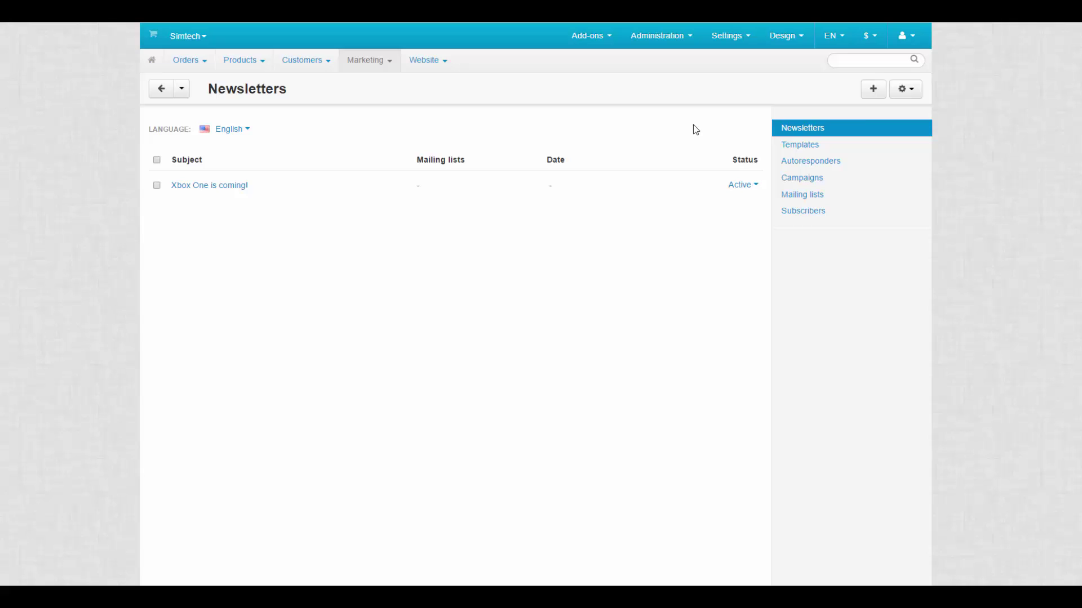
pyautogui.click(873, 89)
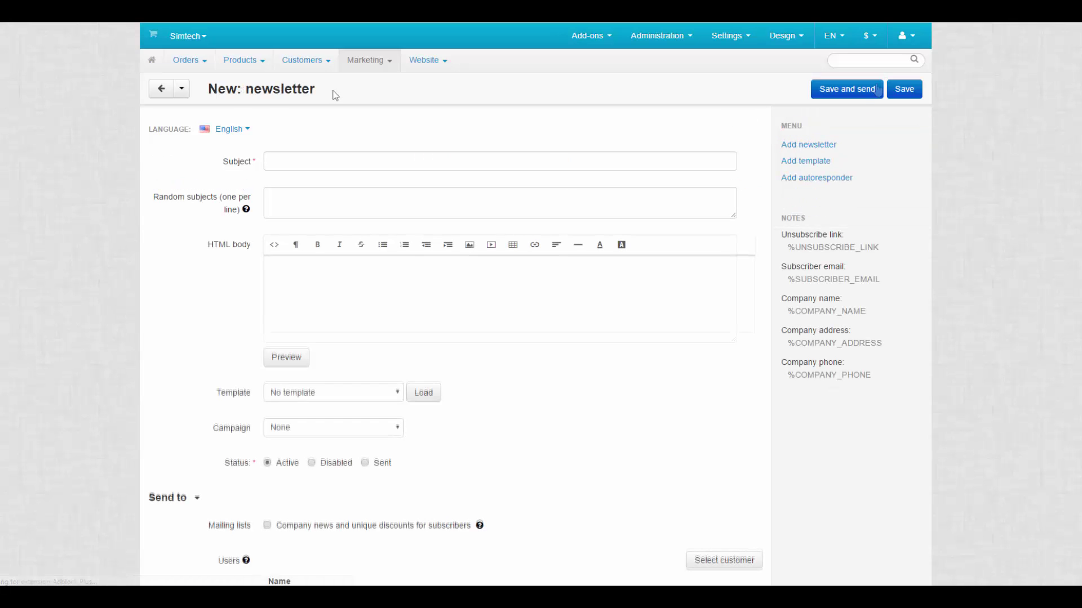
# Enter subject 'Summer Sale 2017!' and paste three random subjects, including 'Summer Discounts!'
pyautogui.click(295, 159)
pyautogui.write('Summer Sale 2017!')
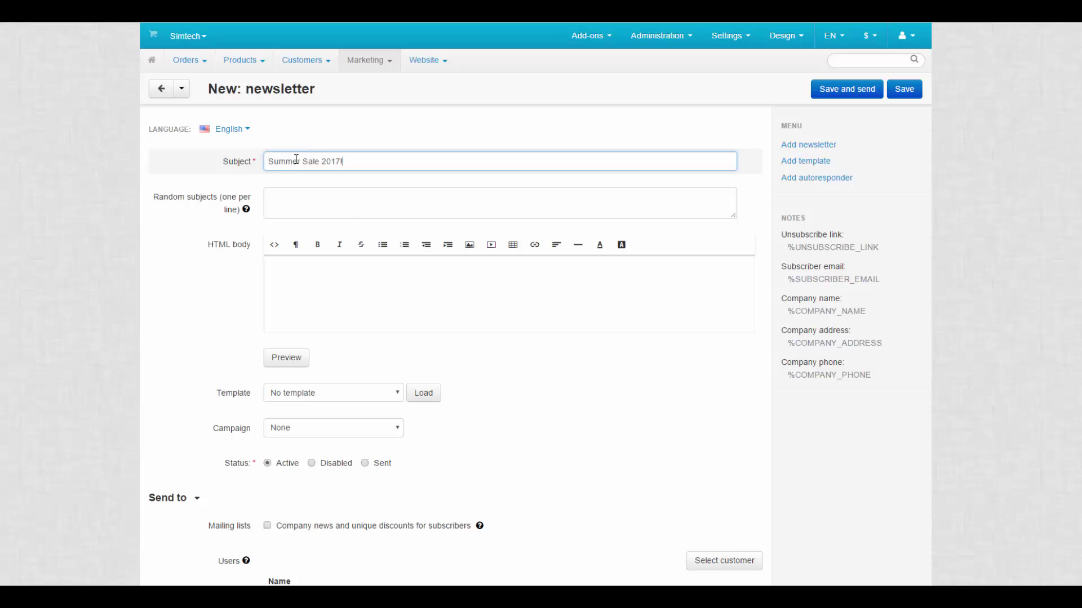
pyautogui.click(293, 207)
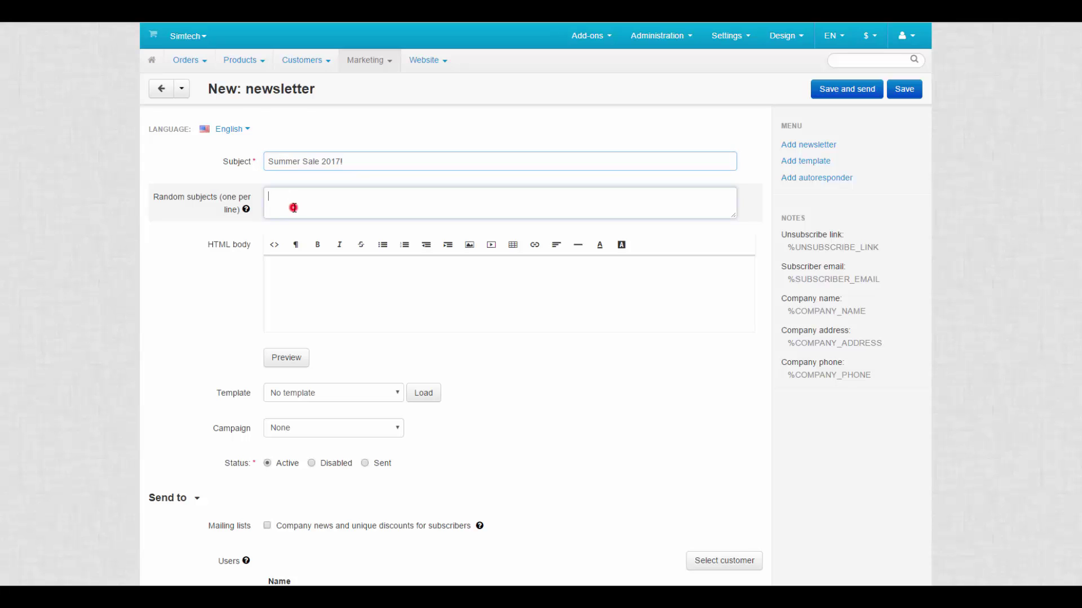
pyautogui.write('Summer Sale! Summer Discounts! The First Sale of the Year!')
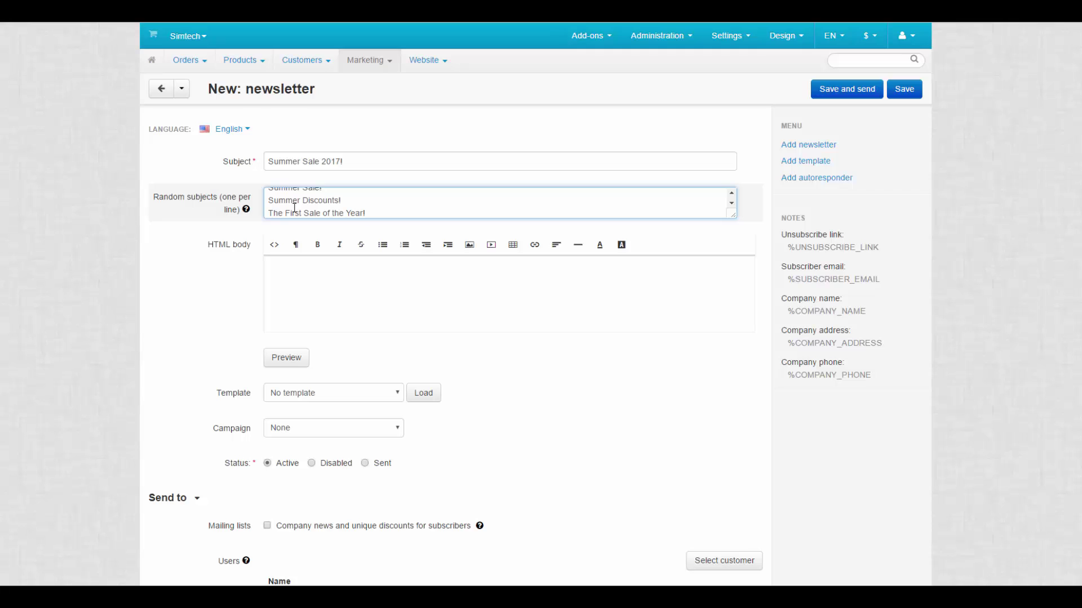
pyautogui.click(306, 295)
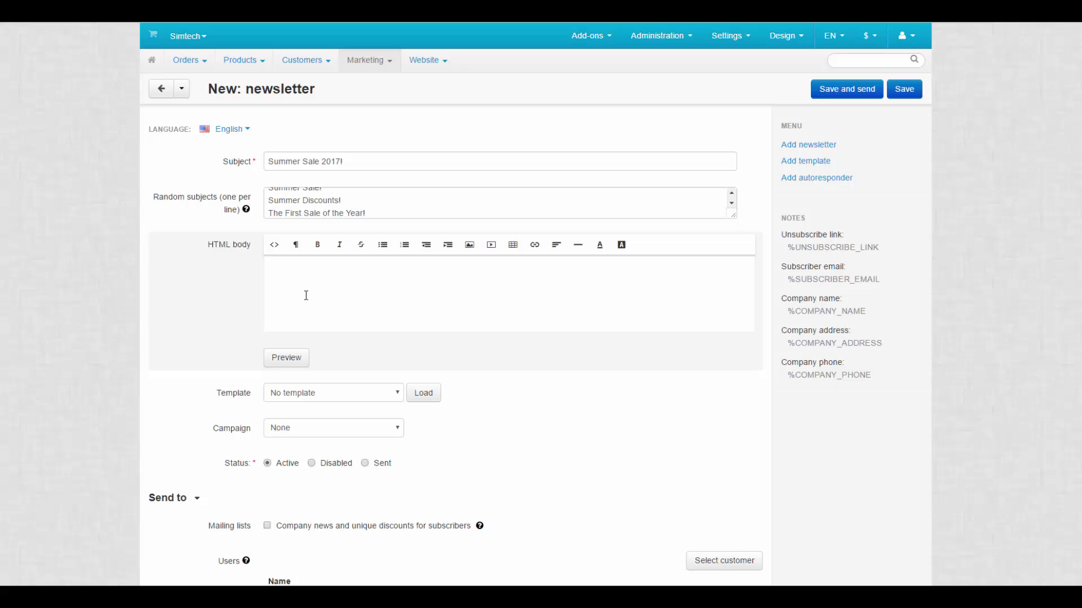
# Type the 'Prepare for hot summer nights with our hot summer sale!' message into the body
pyautogui.click(306, 295)
pyautogui.write('Prepare for hot summer nights with our hot summer sale! Be the first to buy products with great discounts!')
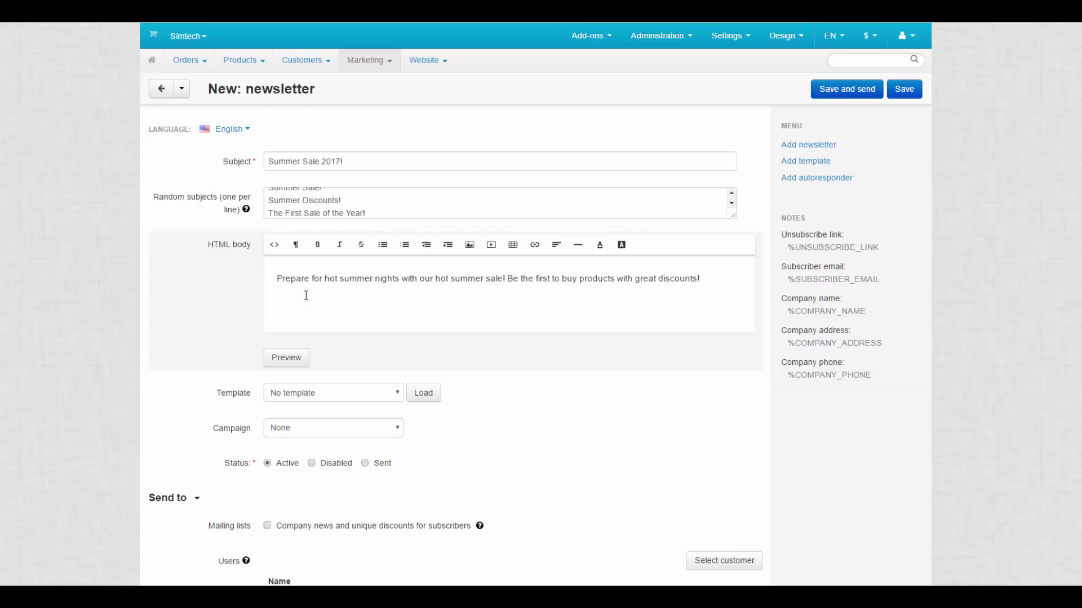
pyautogui.click(255, 396)
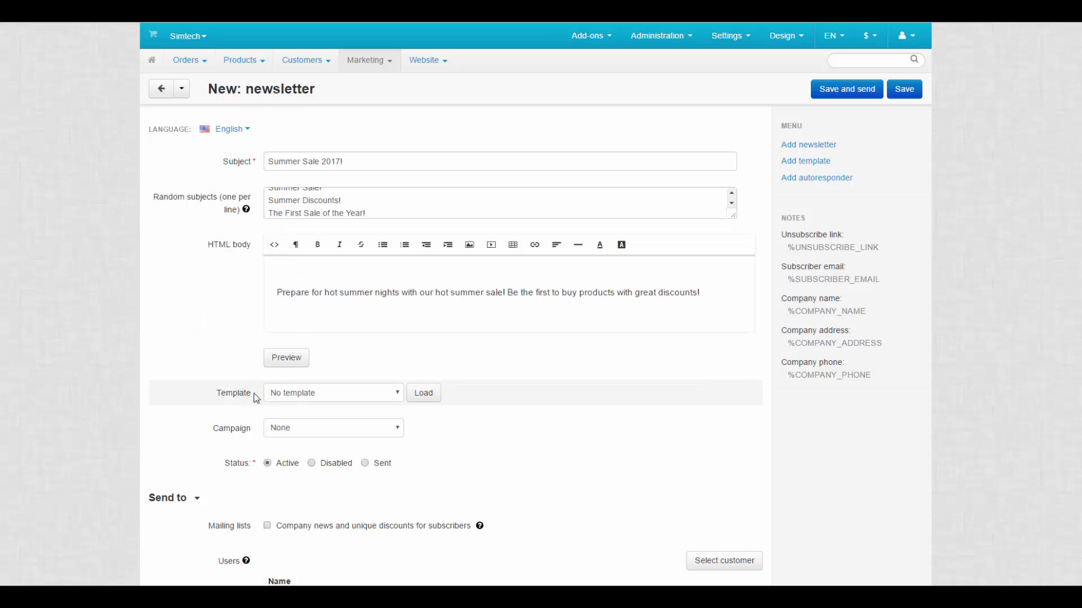
# Load the Sample layout template and replace its '[your text]' placeholder with the sale sentence
pyautogui.moveTo(369, 60)
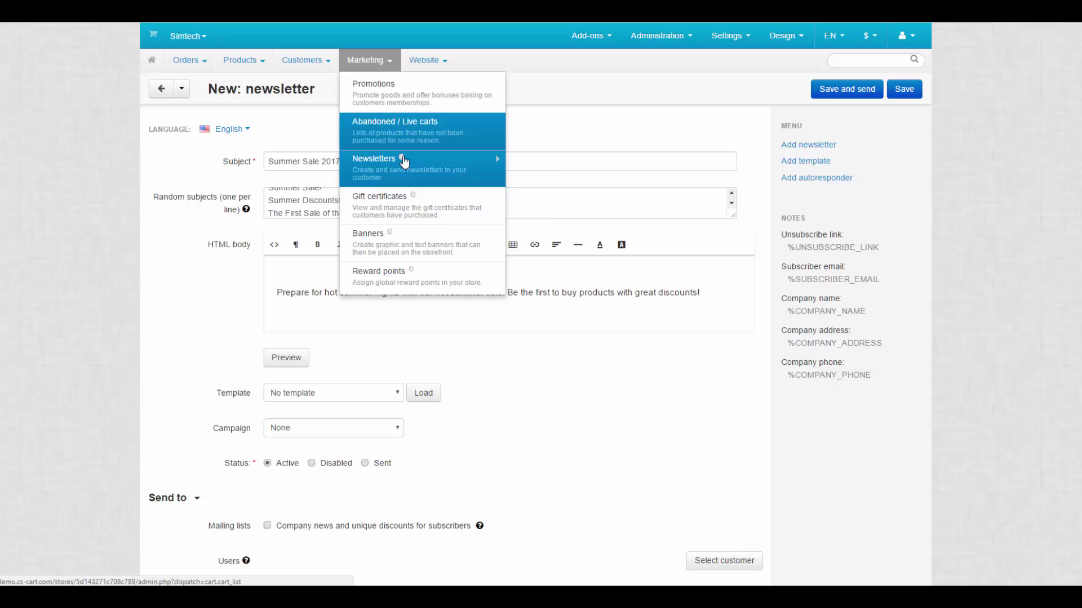
pyautogui.moveTo(447, 167)
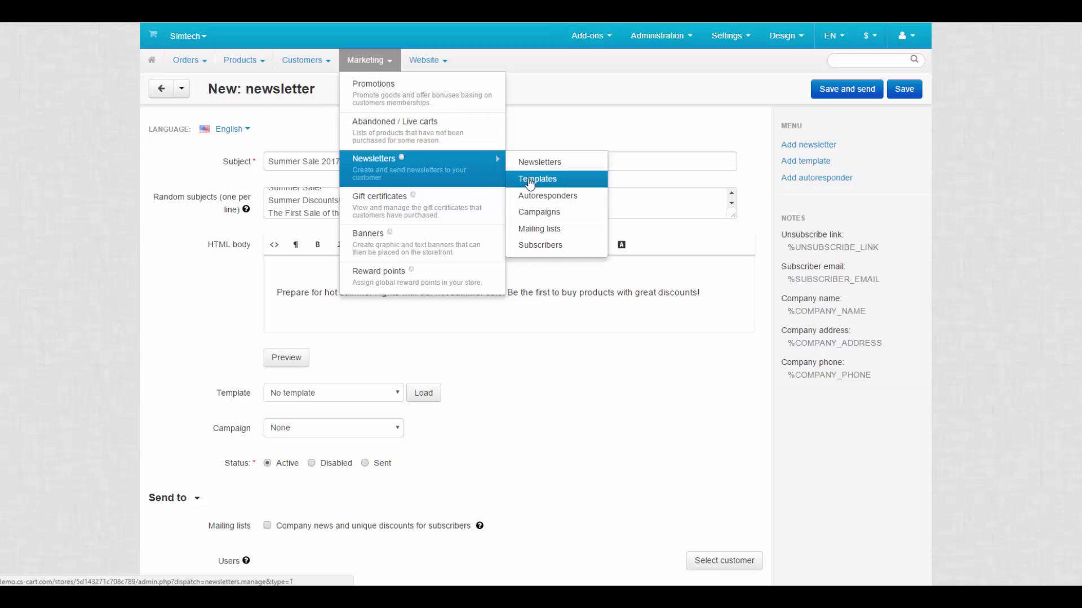
pyautogui.click(389, 392)
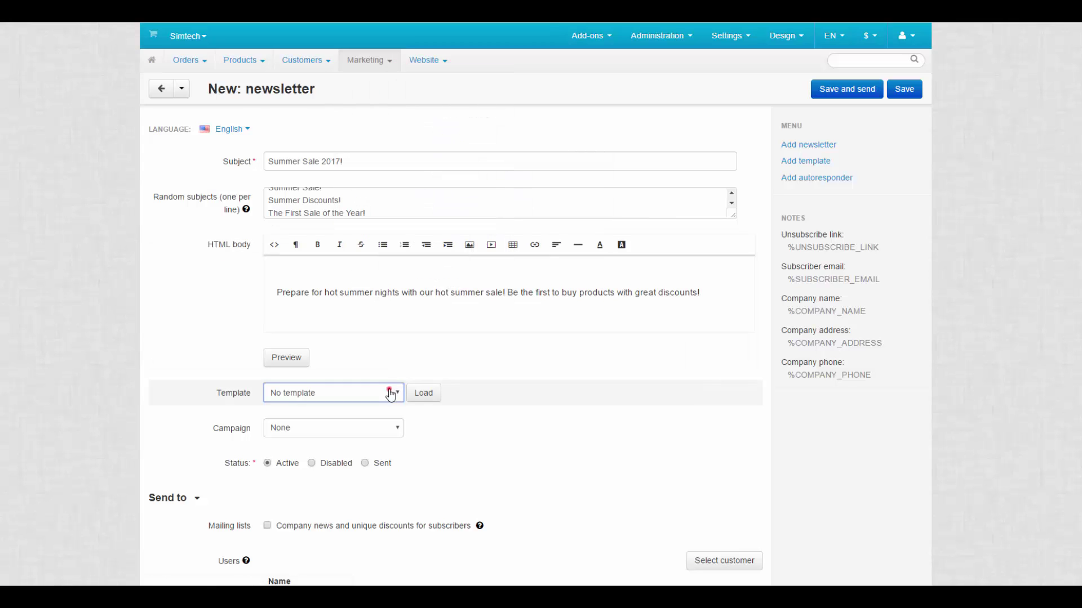
pyautogui.click(383, 418)
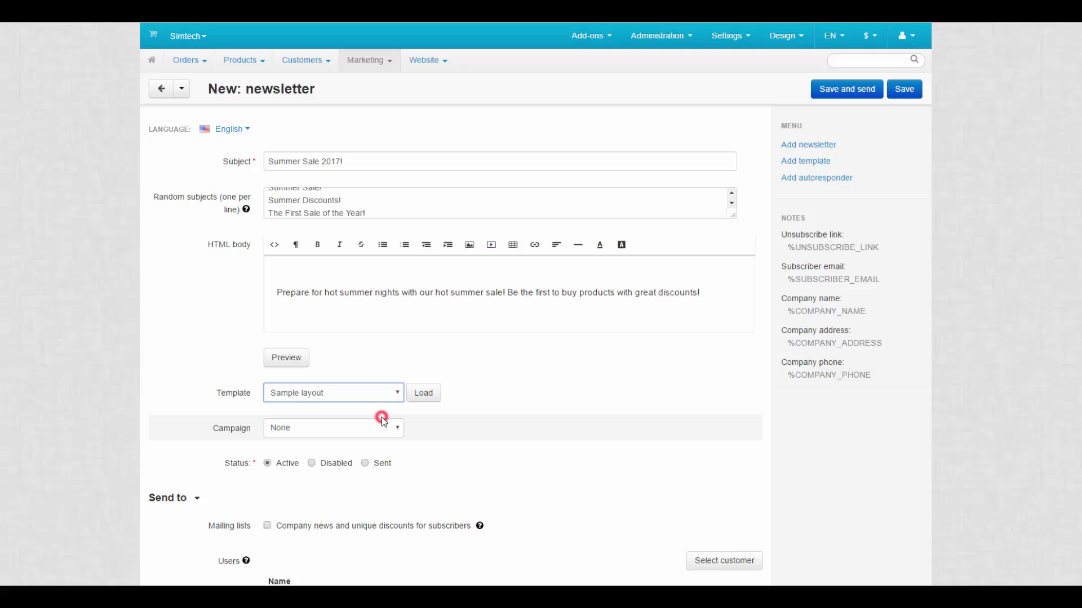
pyautogui.click(426, 393)
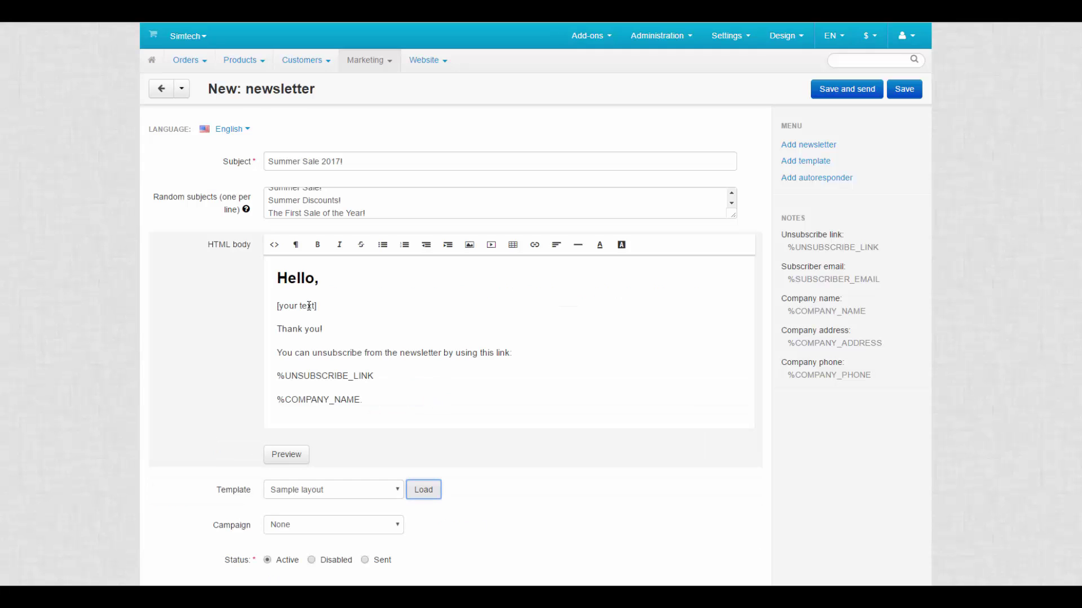
pyautogui.tripleClick(308, 306)
pyautogui.press('BackSpace')
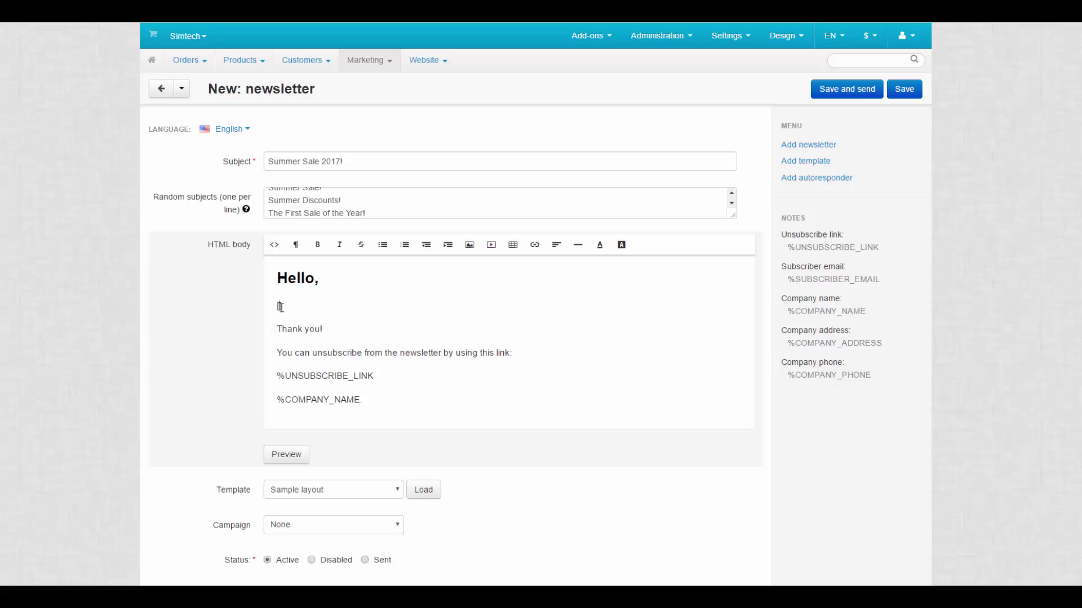
pyautogui.write('[Prepare for hot summer nights with our hot summer sale! Be the first to buy products with great discounts!]')
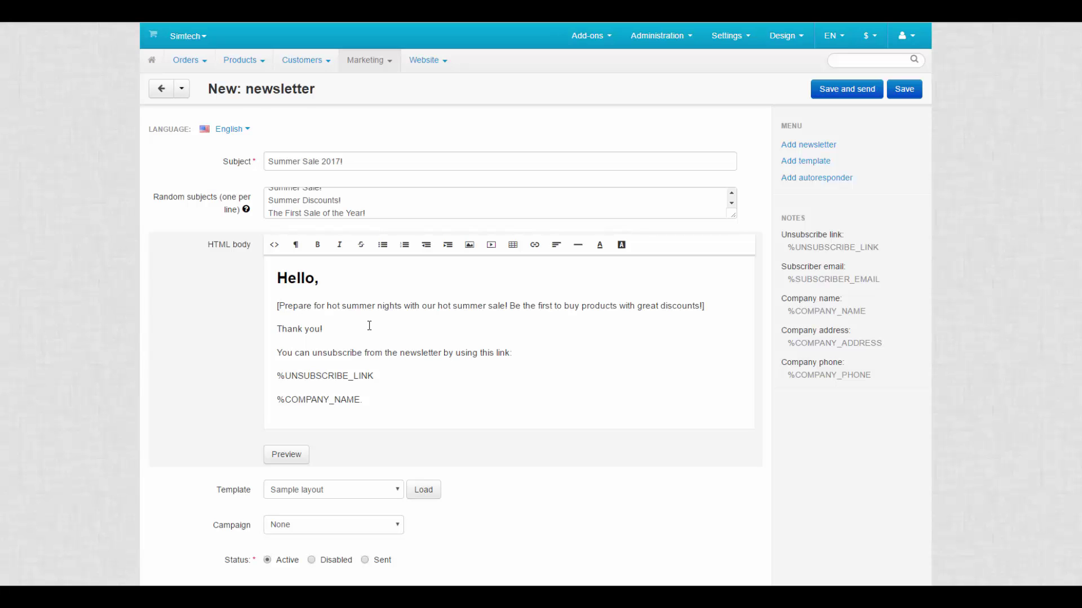
pyautogui.scroll(-3, 369, 325)
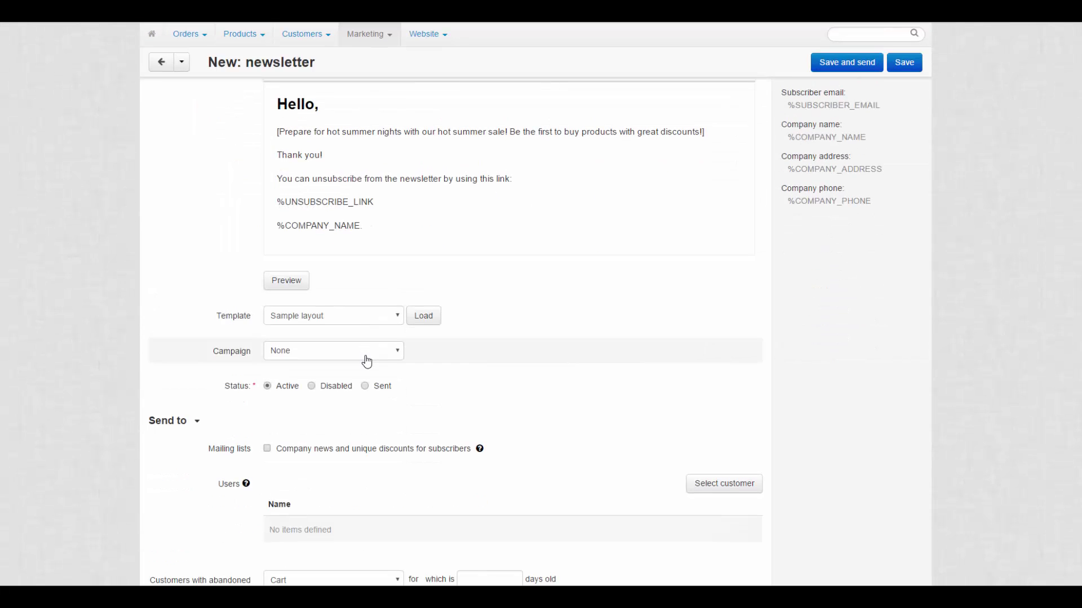
pyautogui.click(365, 359)
pyautogui.click(365, 358)
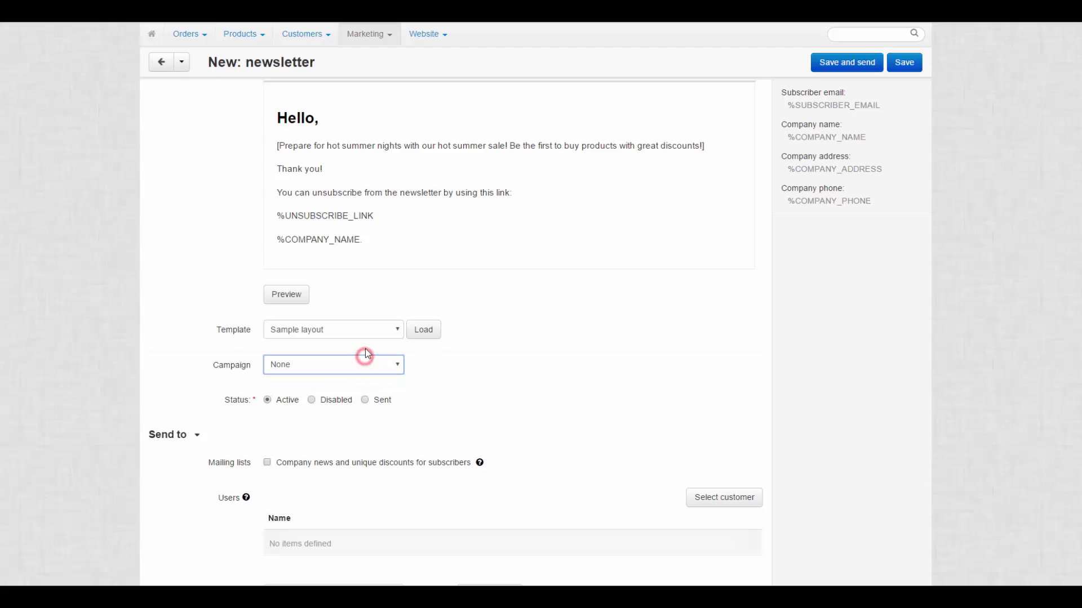
pyautogui.moveTo(388, 31)
pyautogui.moveTo(458, 147)
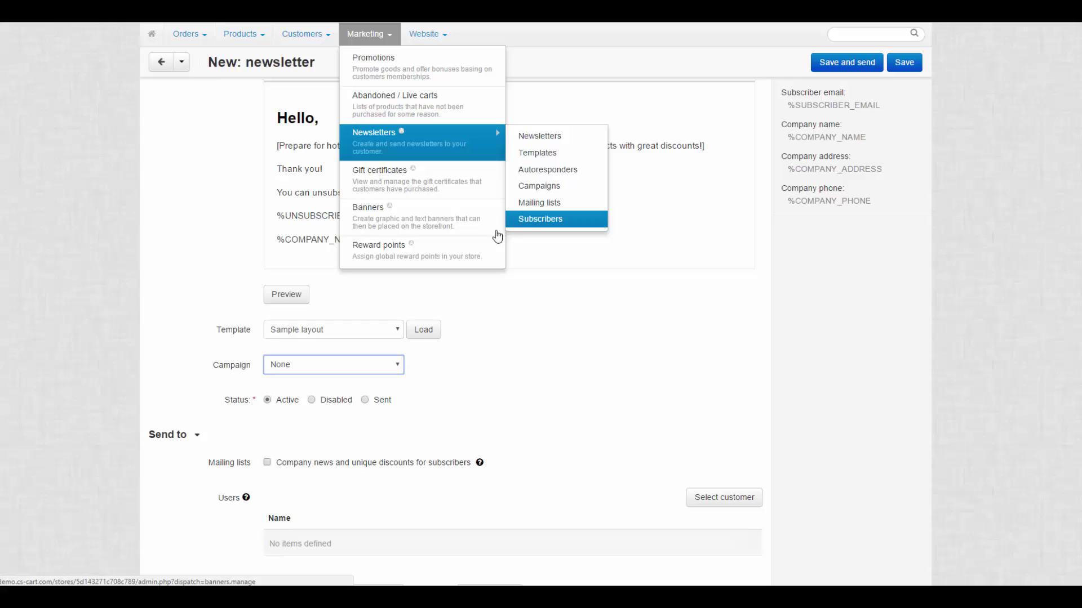
pyautogui.click(268, 401)
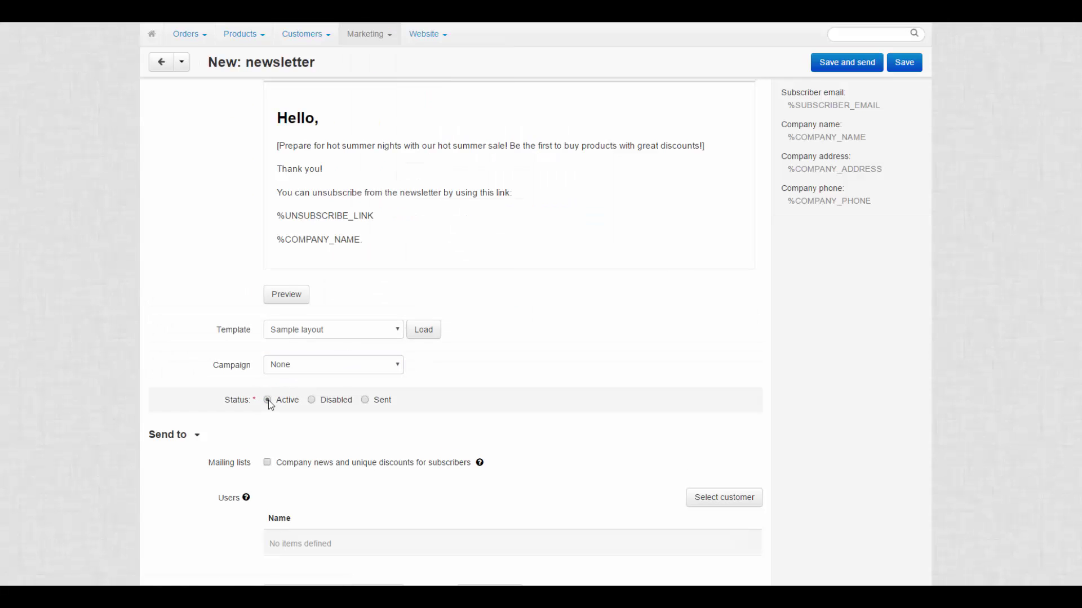
pyautogui.scroll(-1, 269, 404)
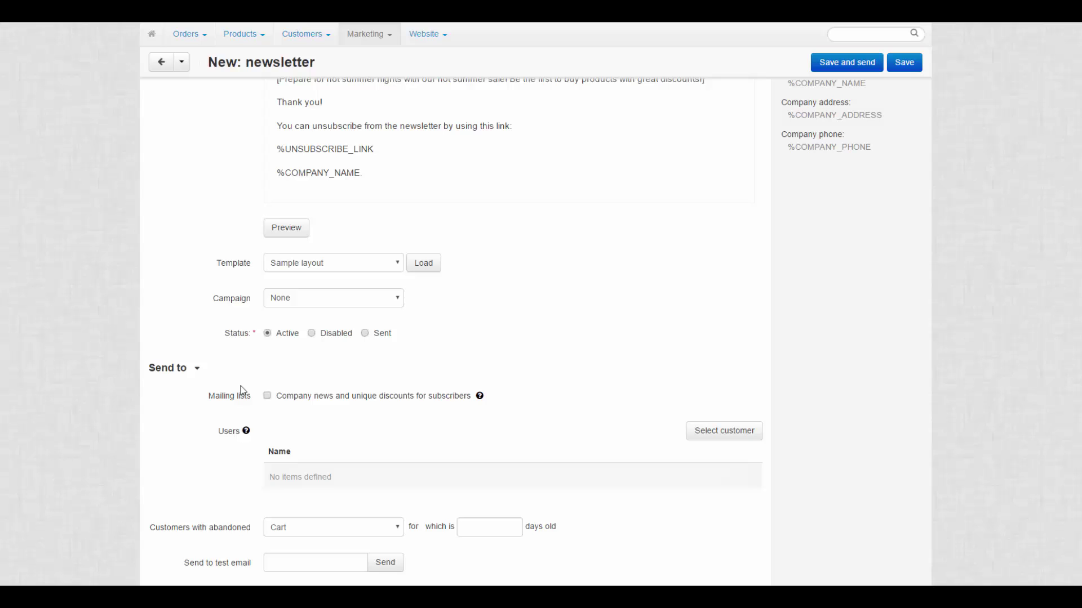
# Tick the 'Company news and unique discounts for subscribers' mailing list under Send to
pyautogui.click(257, 401)
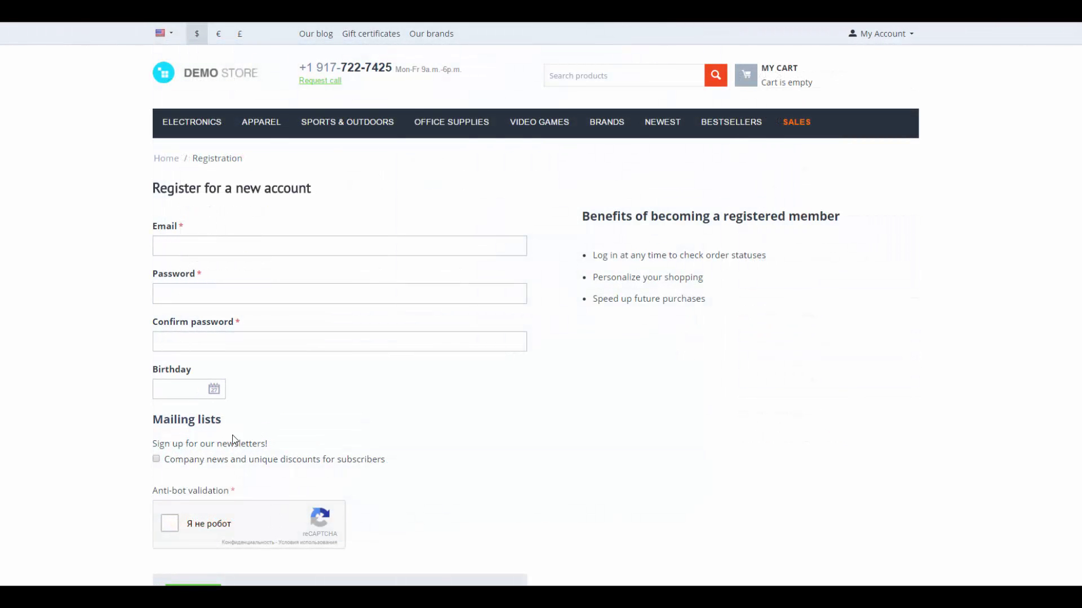
pyautogui.click(156, 459)
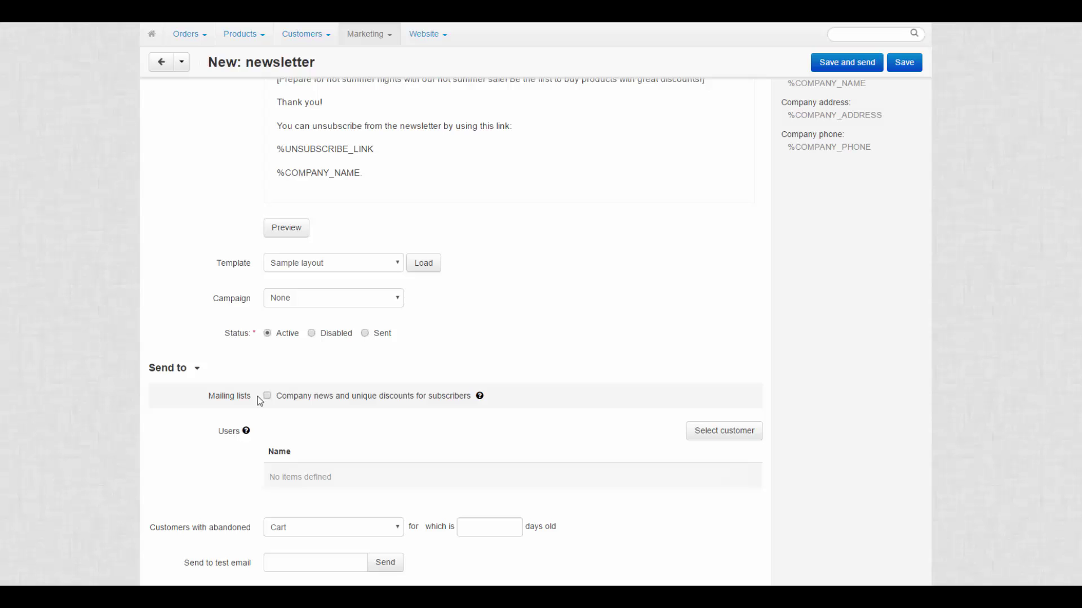
pyautogui.click(267, 396)
pyautogui.click(369, 34)
pyautogui.moveTo(400, 140)
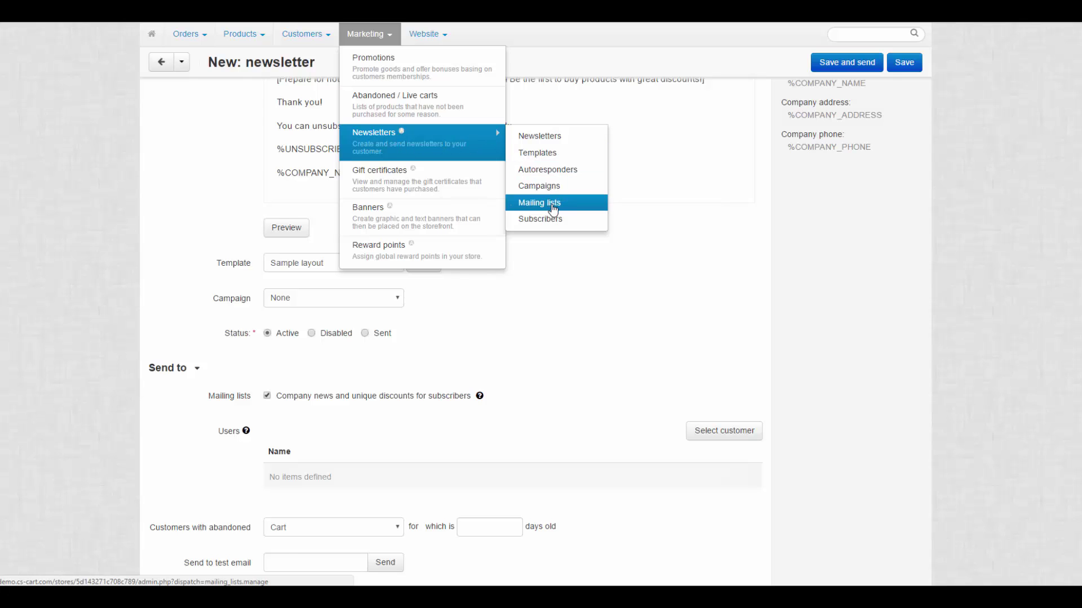
pyautogui.click(257, 432)
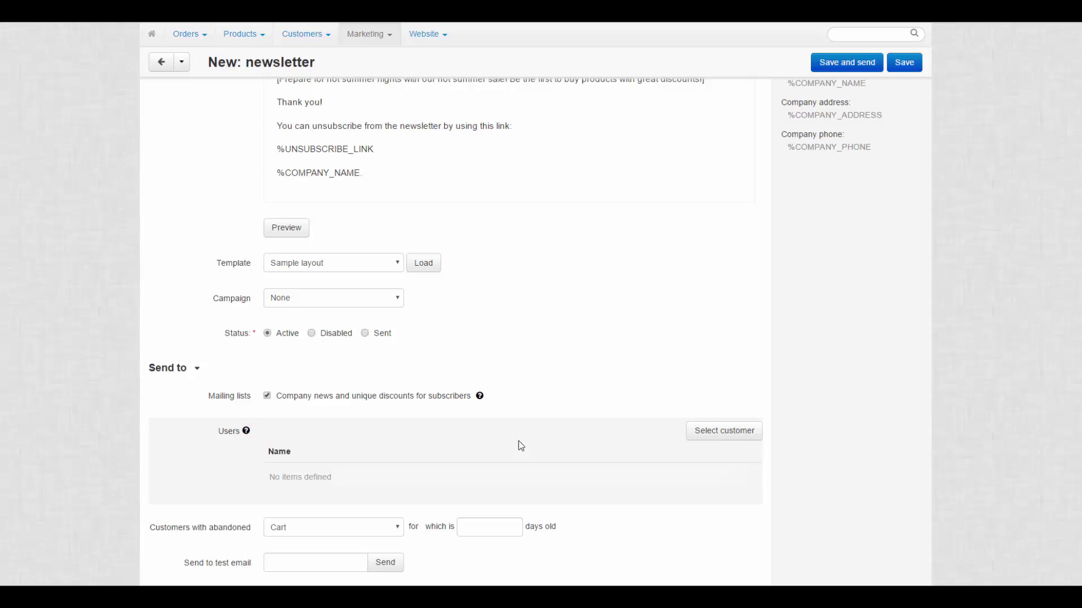
# Add customer ID 3 and 5-day-old abandoned carts or wishlists as recipients
pyautogui.click(703, 440)
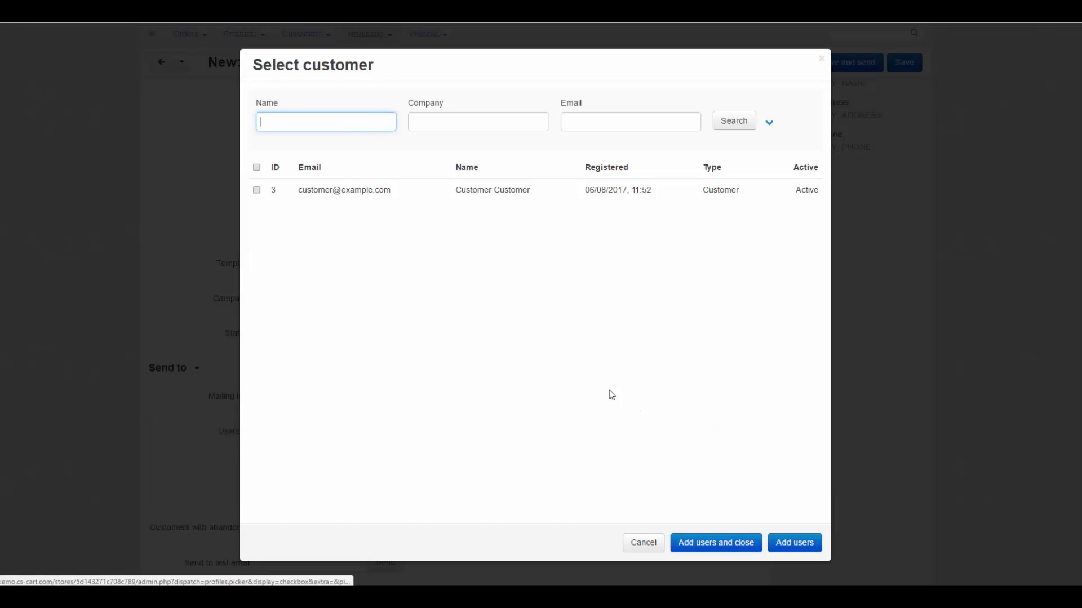
pyautogui.click(256, 190)
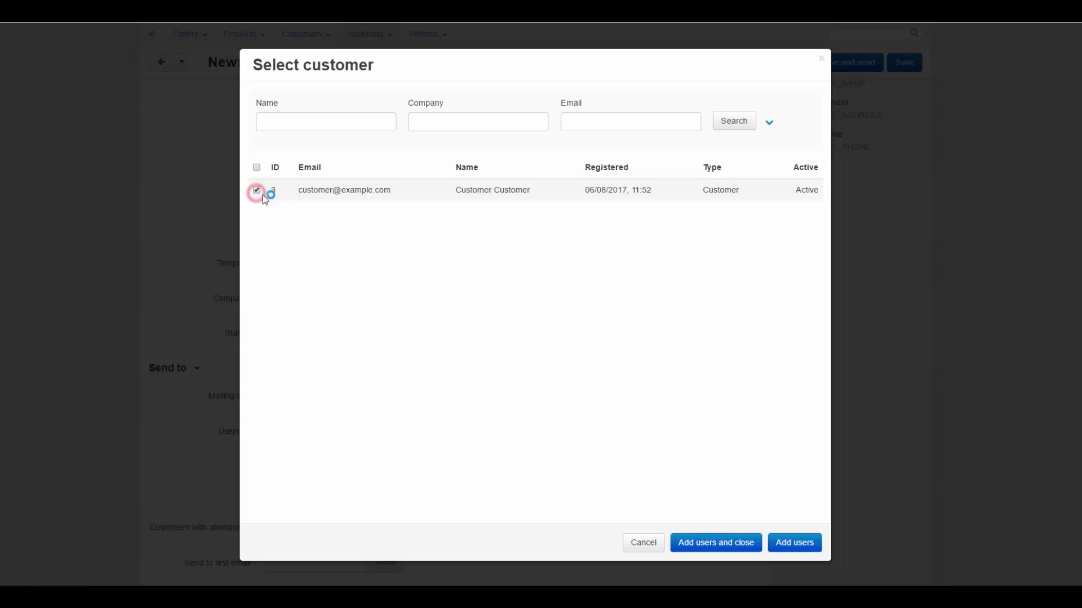
pyautogui.click(715, 548)
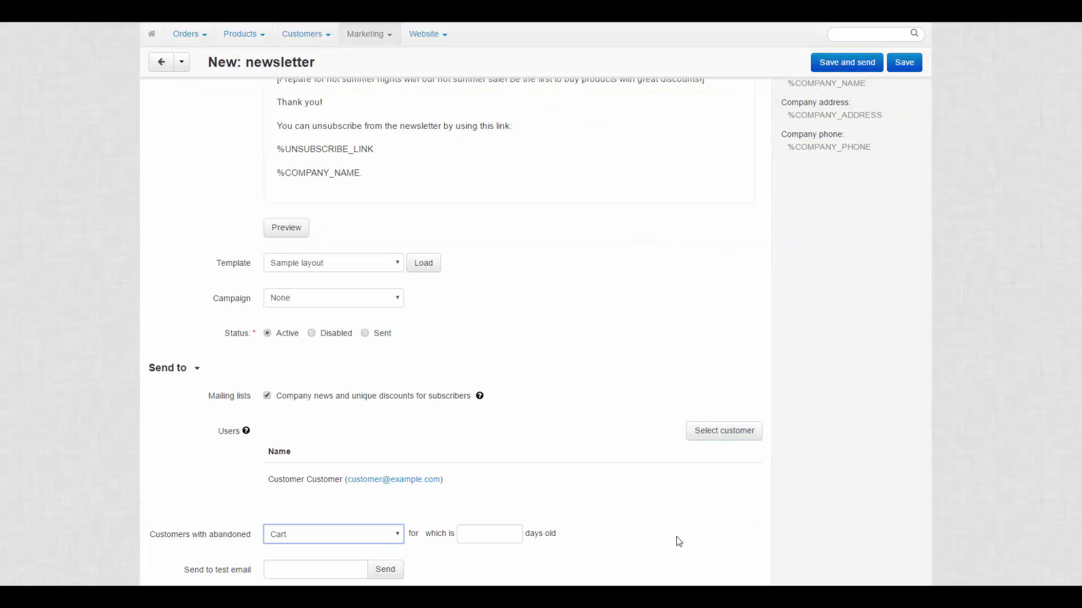
pyautogui.click(386, 534)
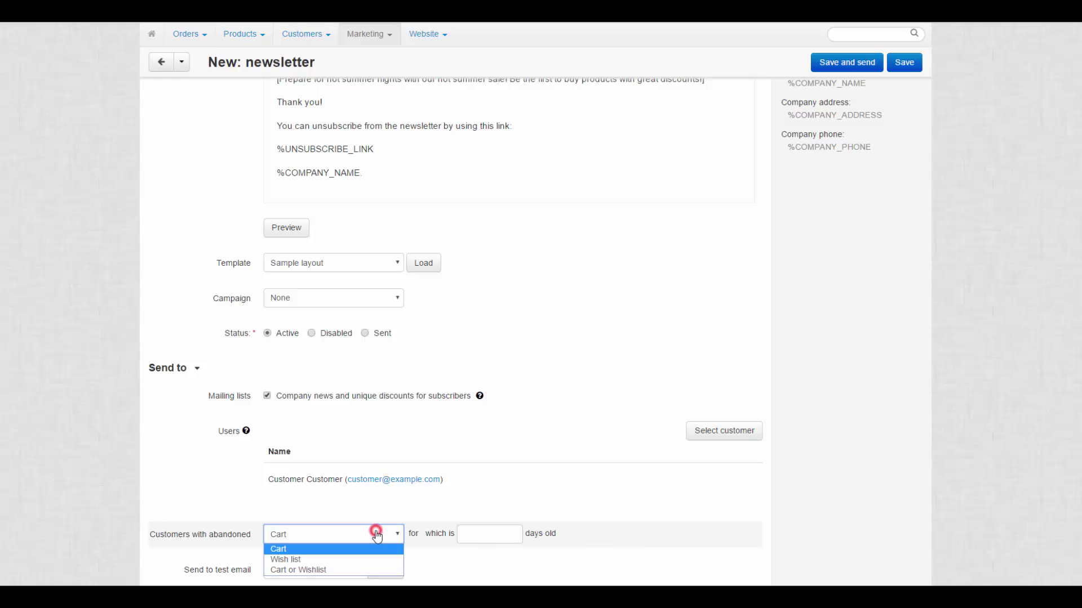
pyautogui.click(369, 571)
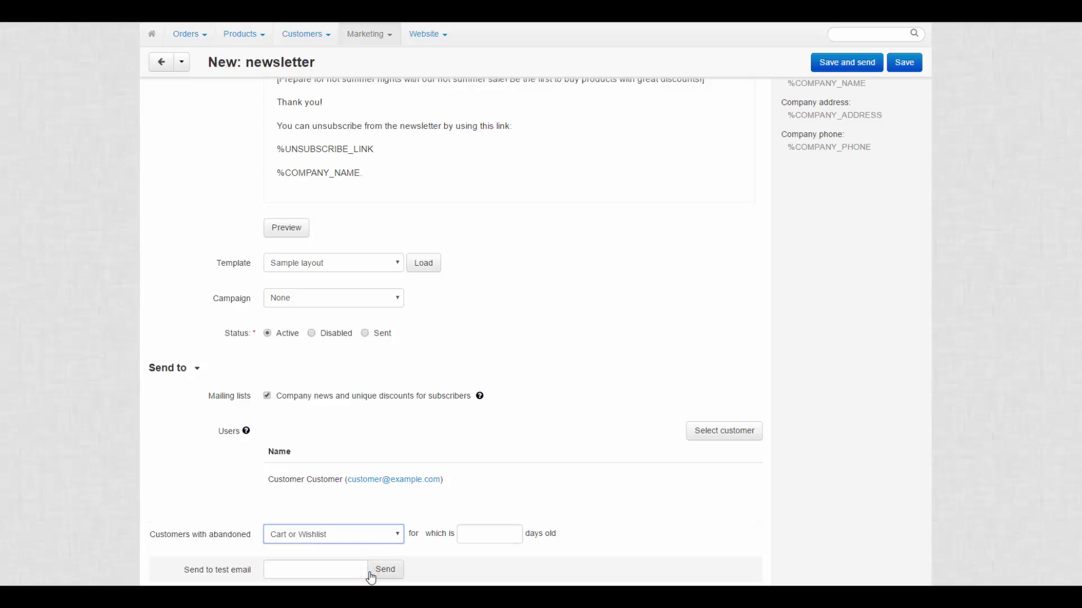
pyautogui.click(490, 539)
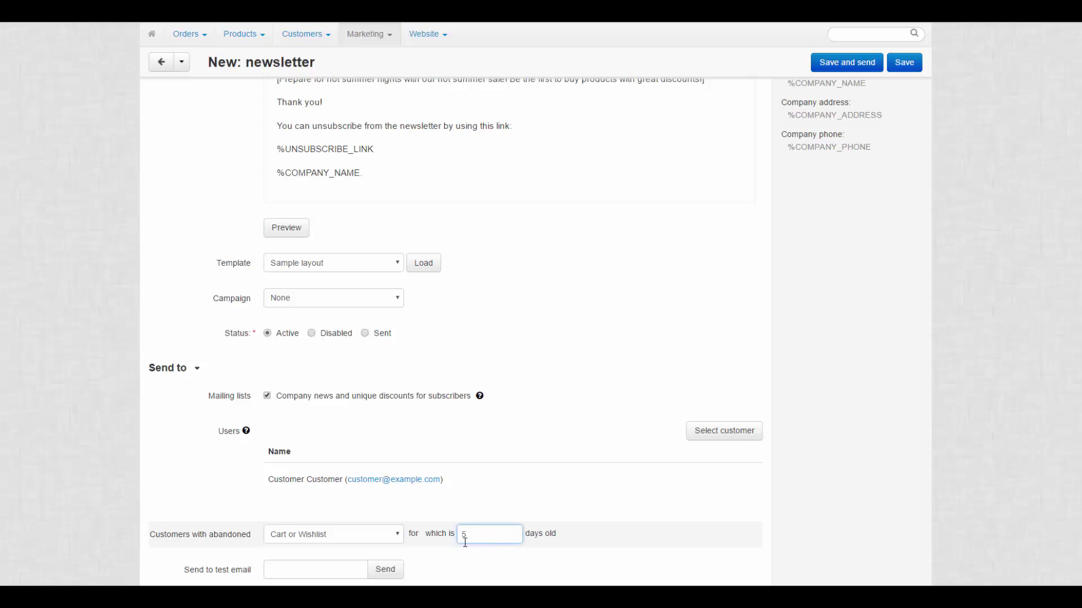
# Send a test copy to the Gmail test address and open the received 'Summer Sale 2017!' email
pyautogui.click(327, 573)
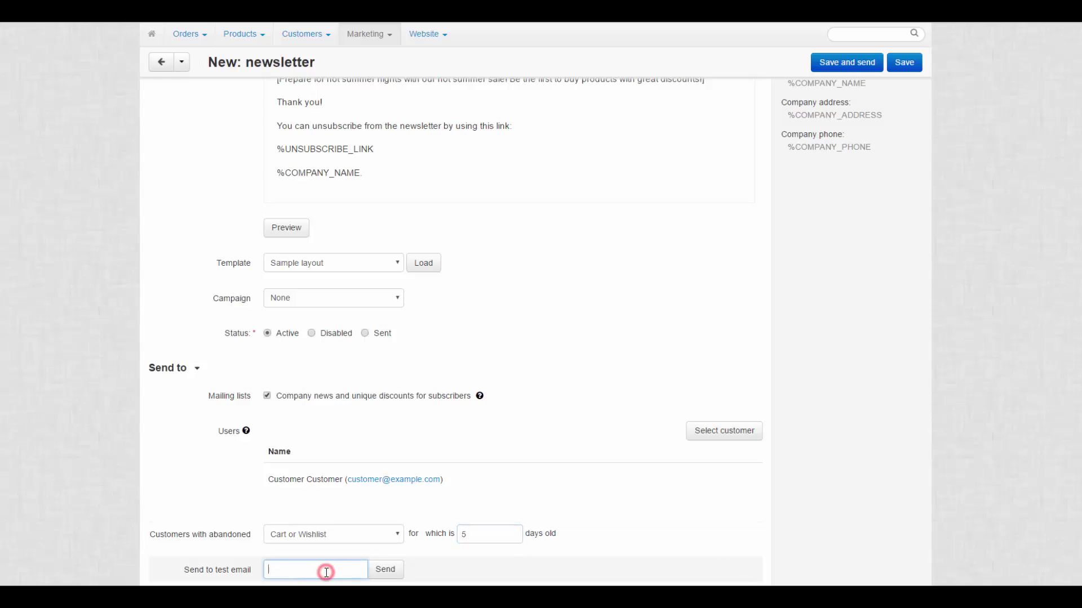
pyautogui.click(383, 572)
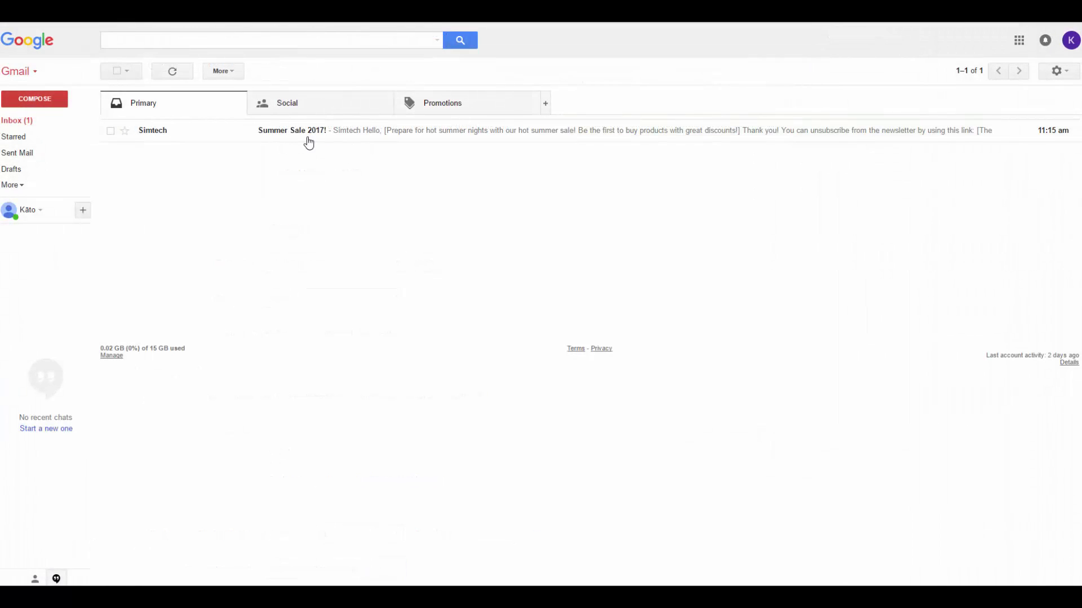
pyautogui.click(308, 139)
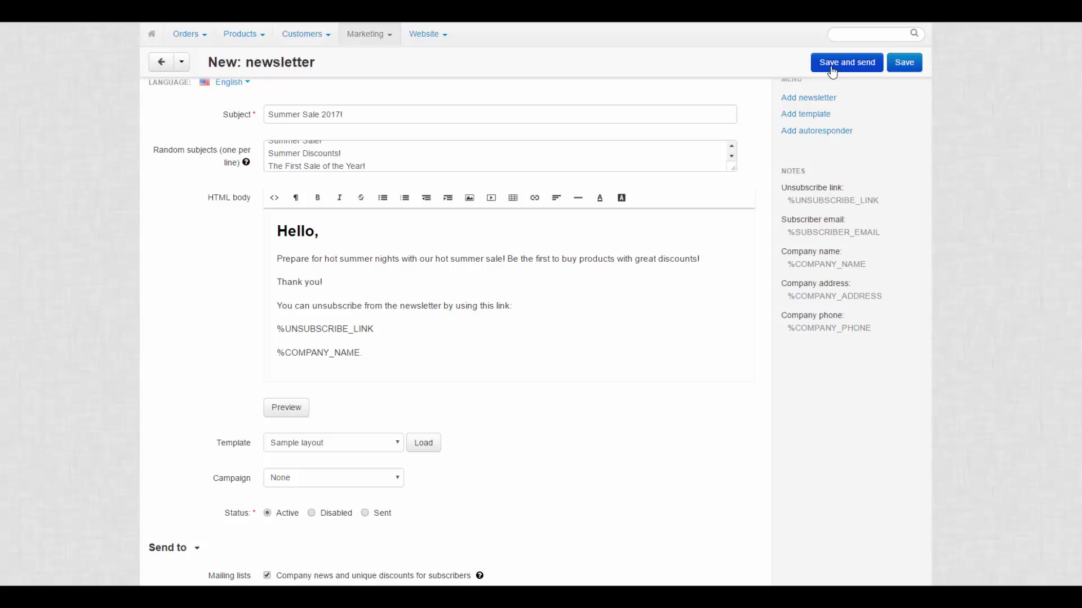
# Save and send the 'Summer Sale 2017!' newsletter to its recipients
pyautogui.click(832, 70)
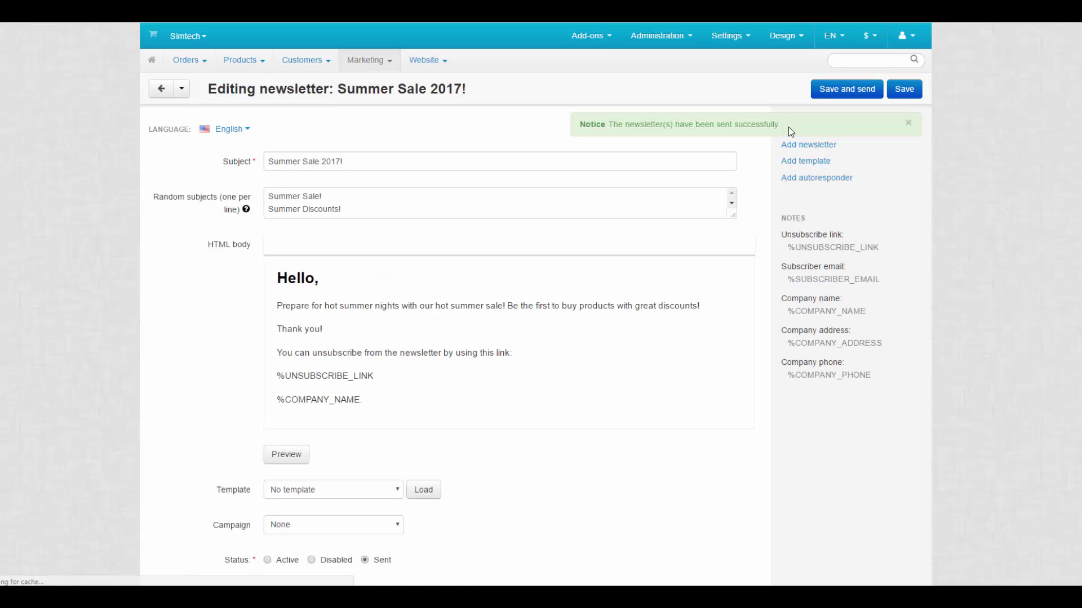